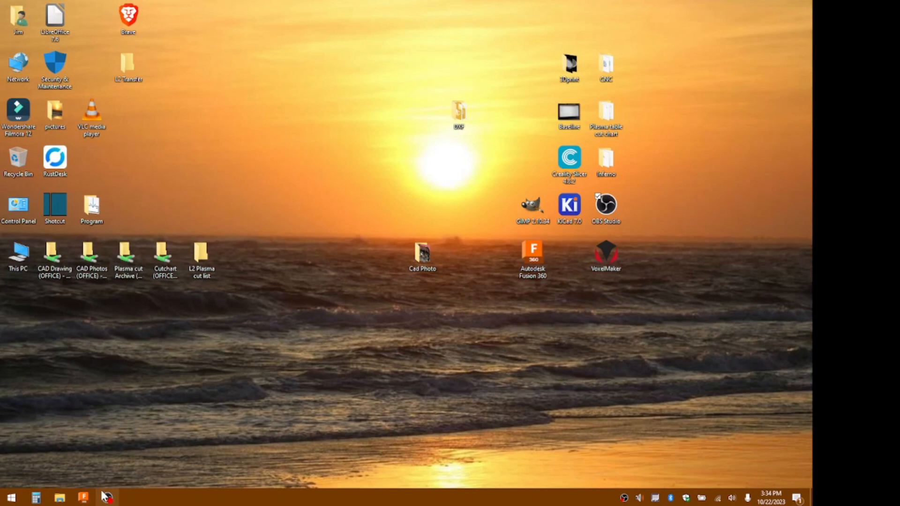
Step: Switch to Fusion 360, view the empty design from the top and choose IMG_2489 from the Cad Photo folder as a canvas image
left_click(84, 498)
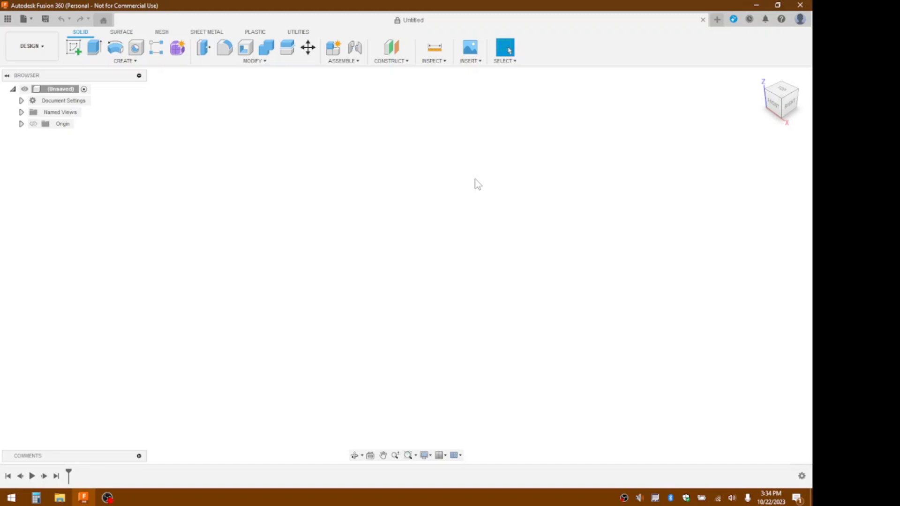
left_click(781, 90)
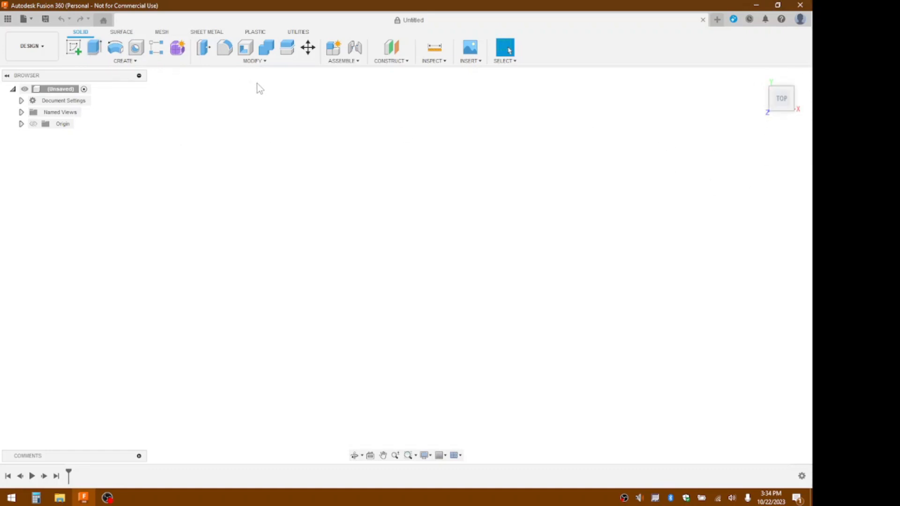
left_click(470, 63)
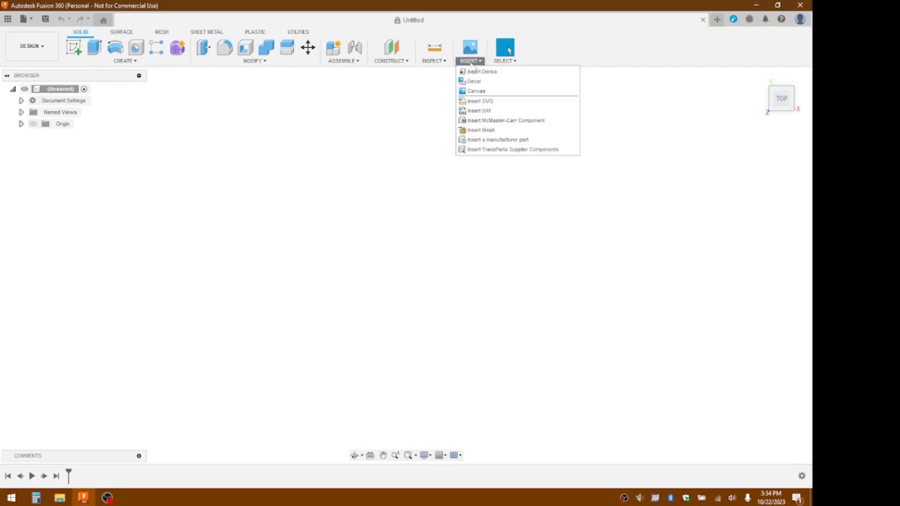
left_click(475, 91)
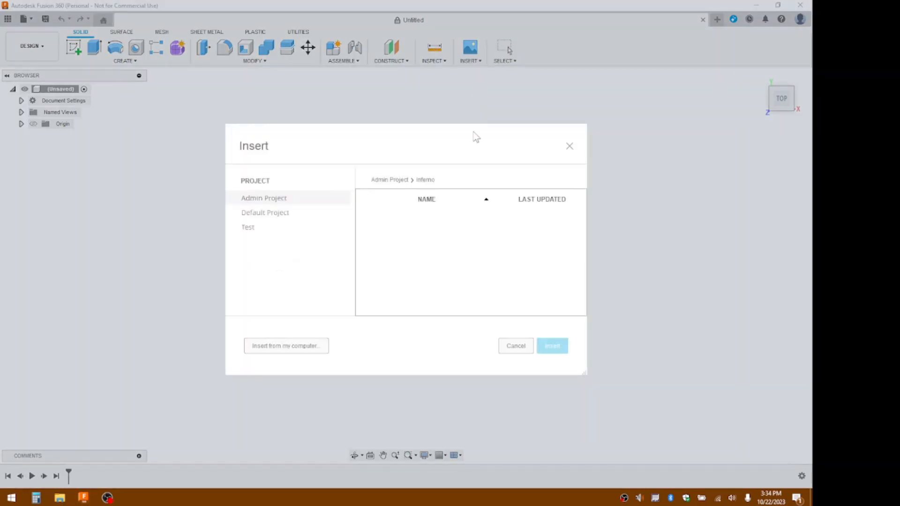
left_click(308, 348)
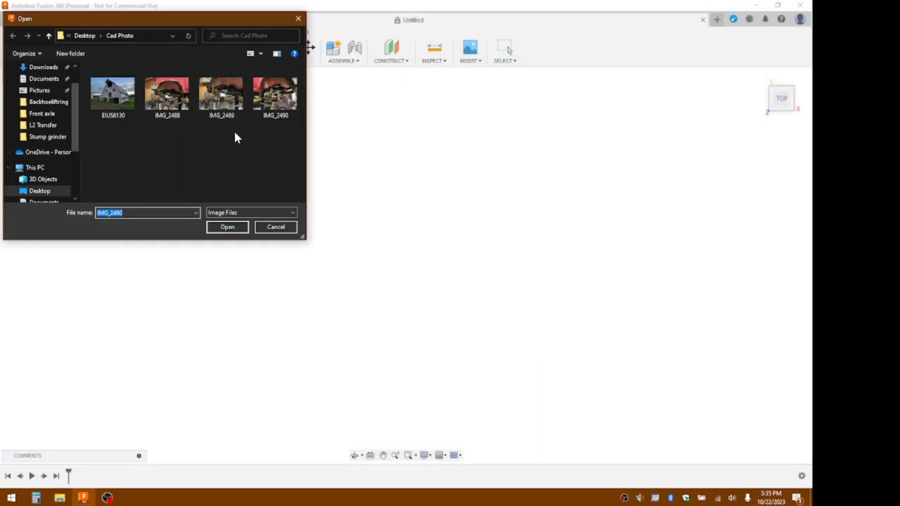
left_click(226, 97)
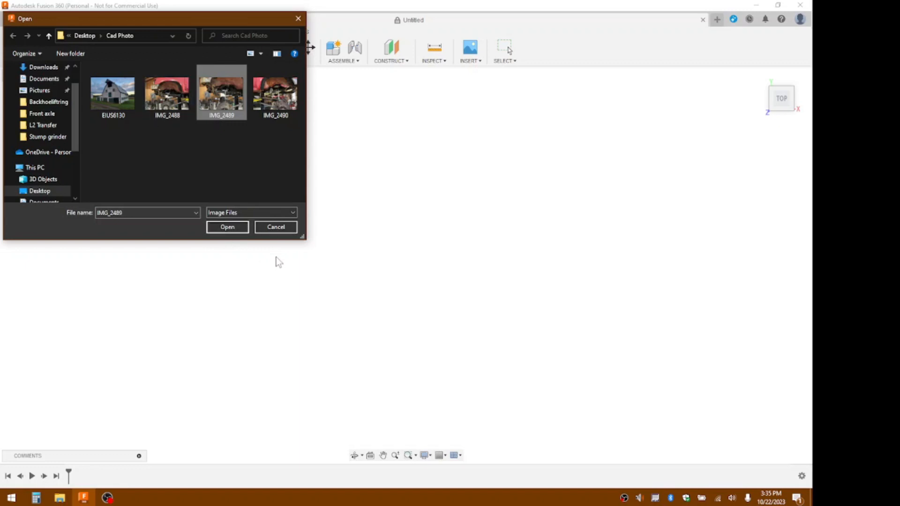
left_click(231, 224)
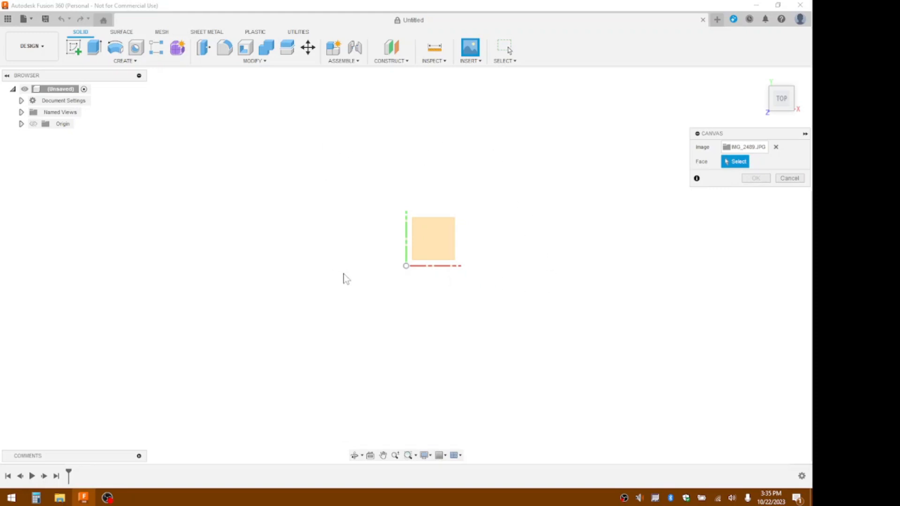
Step: Place the canvas on the XY plane and shift it slightly in X and Y, by about 0.017 in each
left_click(431, 240)
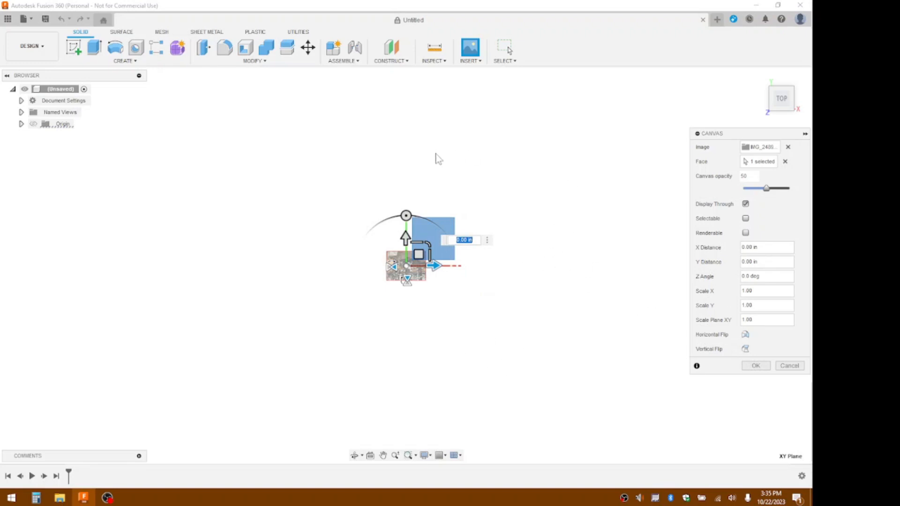
mouse_move(418, 253)
left_mouse_down()
mouse_move(439, 246)
mouse_move(424, 168)
mouse_move(399, 231)
mouse_move(485, 237)
mouse_move(439, 241)
mouse_move(419, 255)
left_mouse_up()
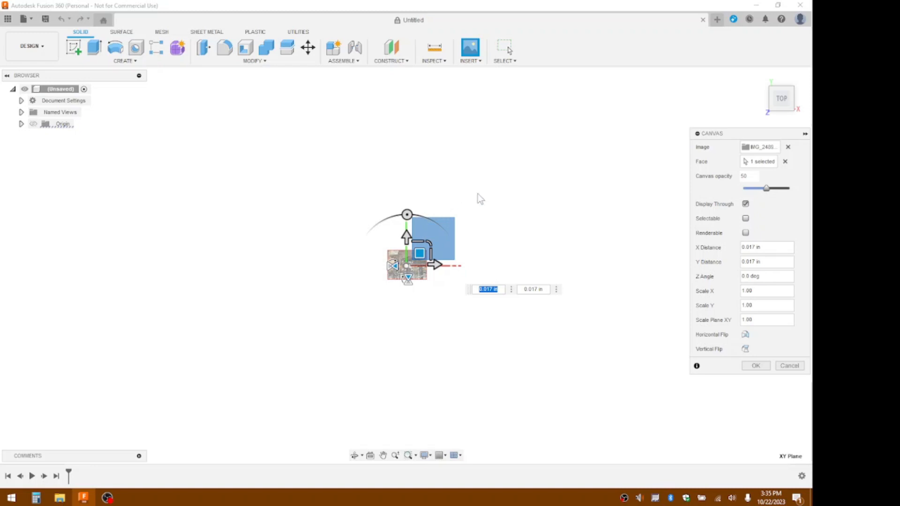
key("Return")
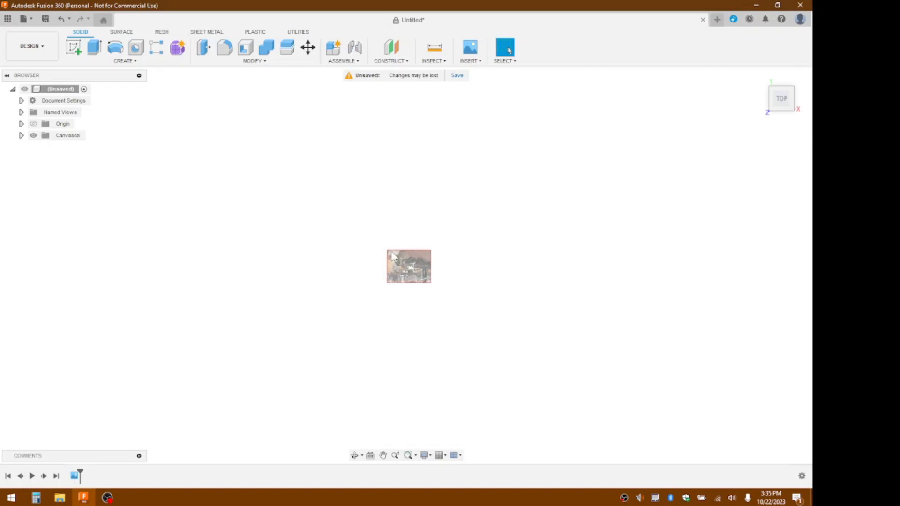
Step: Examine the frame rail and the tape measure's inch marks in the canvas photo
scroll(382, 264, "up", 3)
scroll(435, 268, "up", 7)
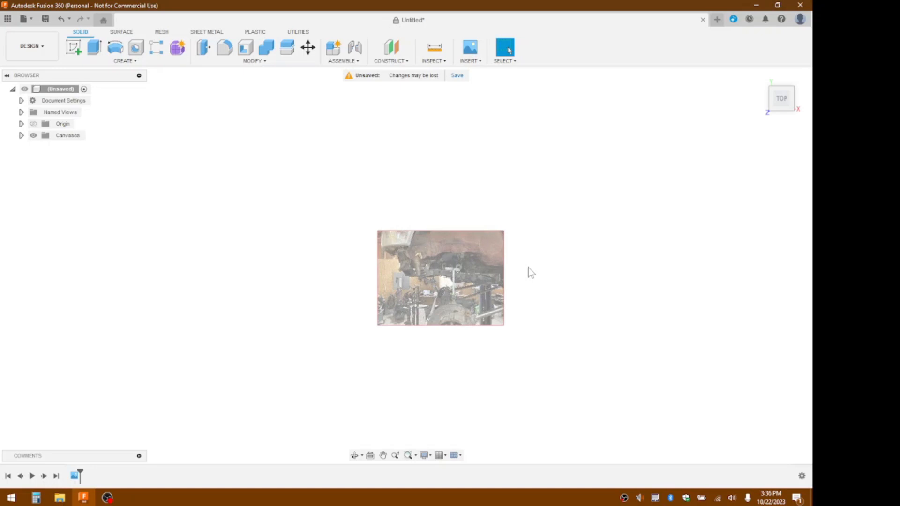
scroll(408, 288, "up", 10)
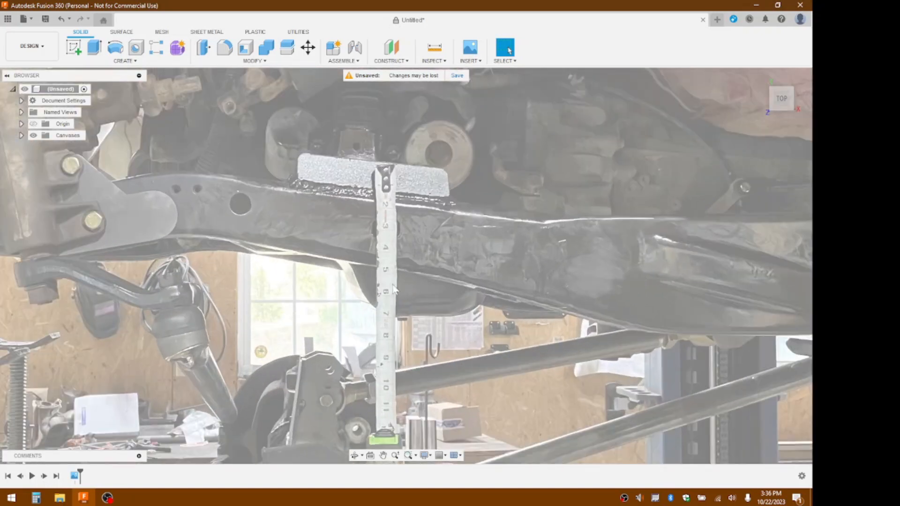
middle_click_drag(303, 277, 349, 268)
scroll(347, 268, "down", 1)
scroll(349, 271, "down", 3)
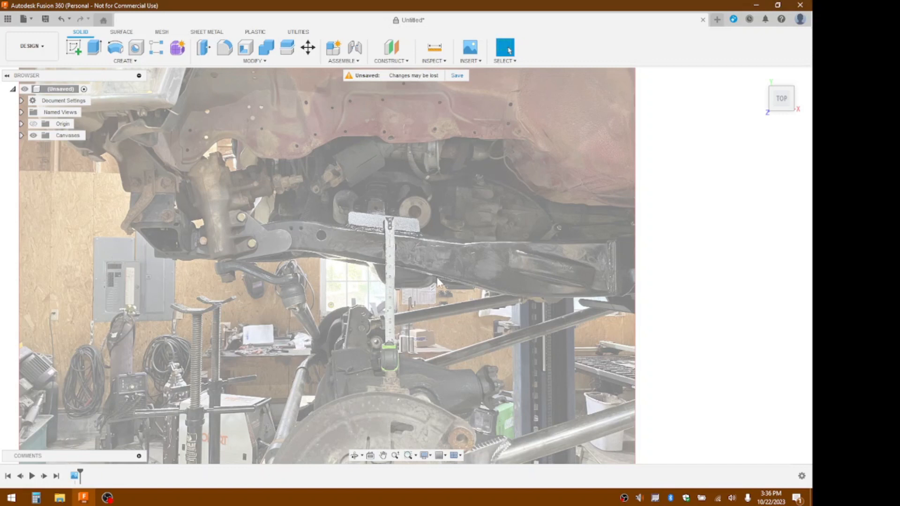
scroll(401, 267, "up", 2)
scroll(401, 268, "up", 1)
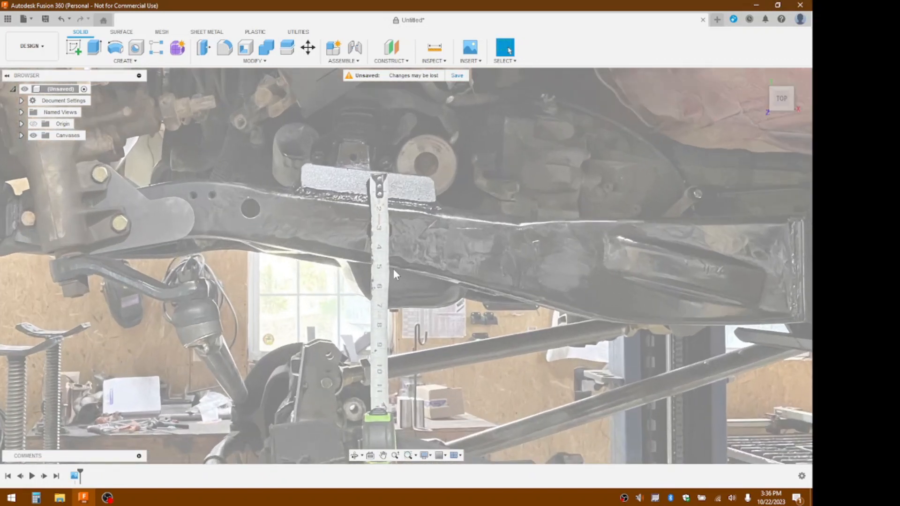
scroll(367, 245, "up", 2)
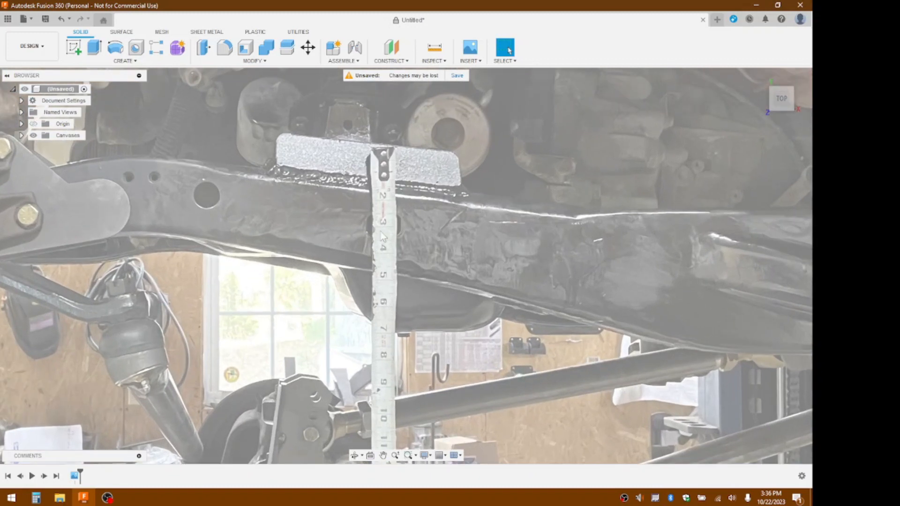
Step: Start calibrating canvas IMG_2489, using the tape measure's 2-inch and 3-inch marks as the two reference points
left_click(21, 136)
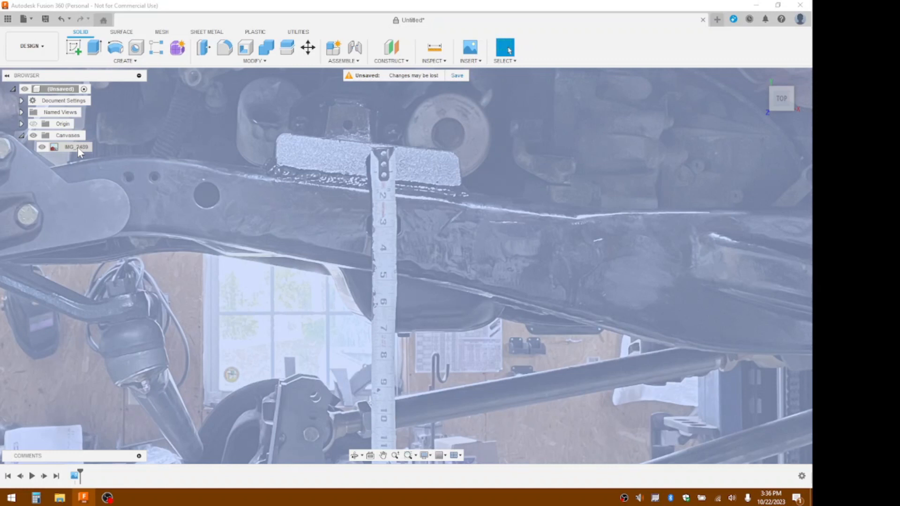
right_click(77, 147)
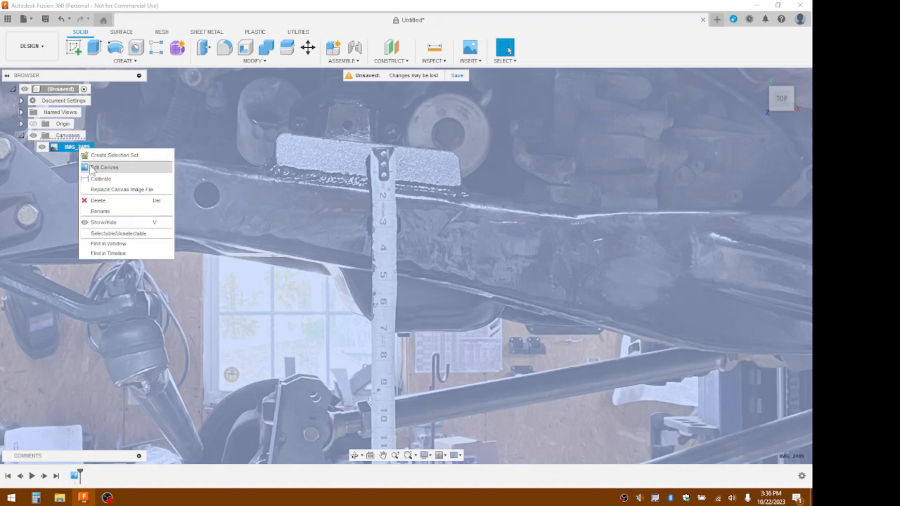
left_click(96, 180)
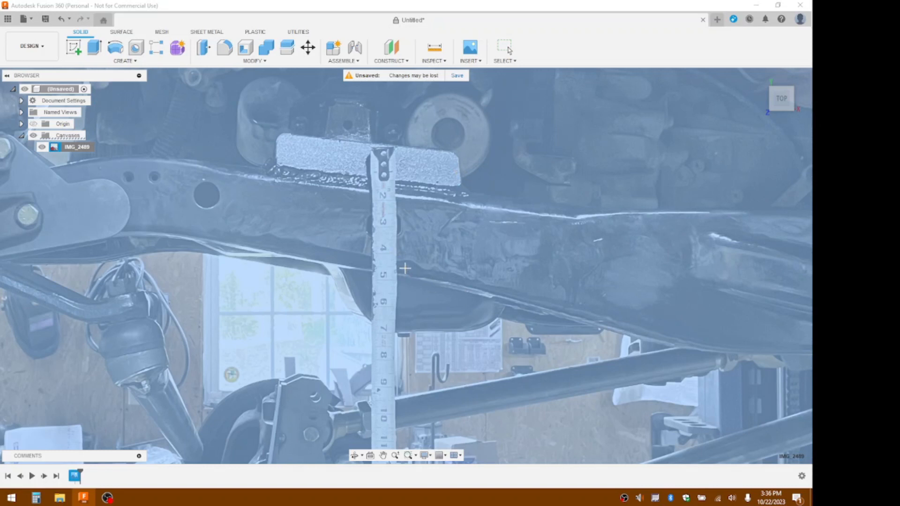
scroll(405, 268, "up", 5)
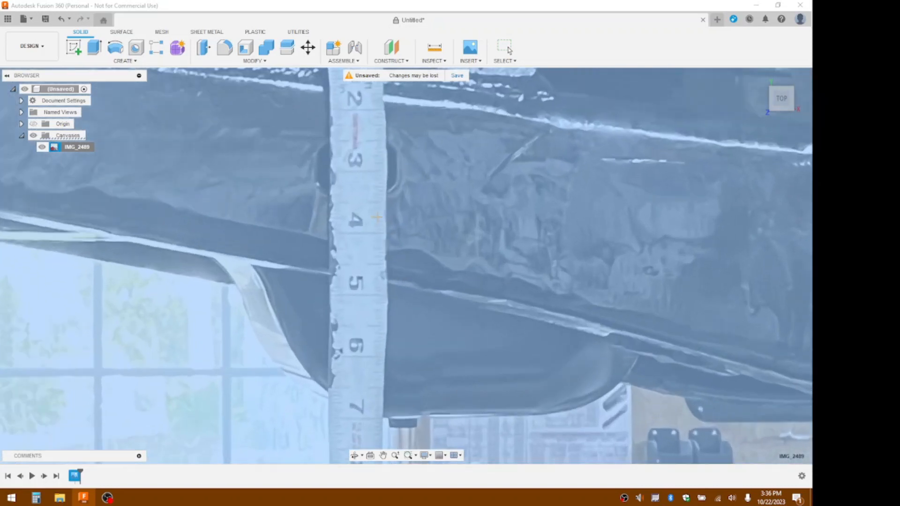
scroll(457, 220, "down", 2)
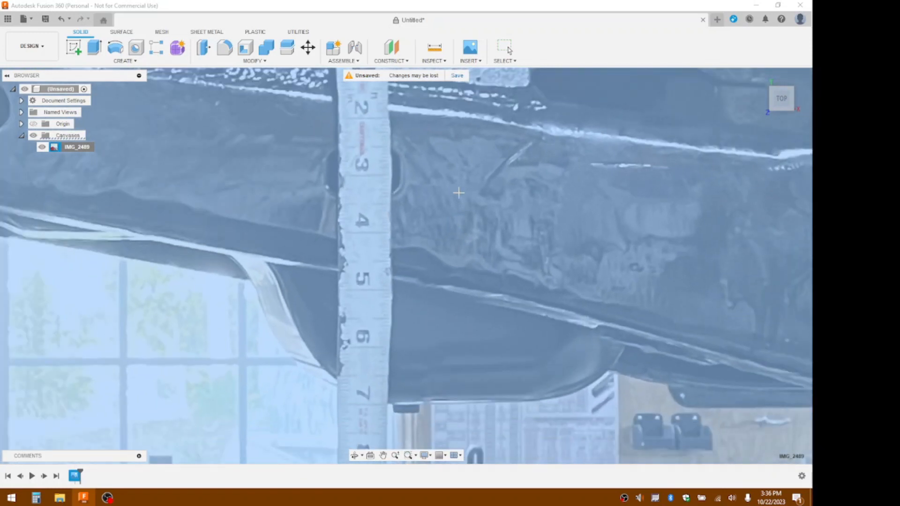
middle_click_drag(447, 146, 431, 261)
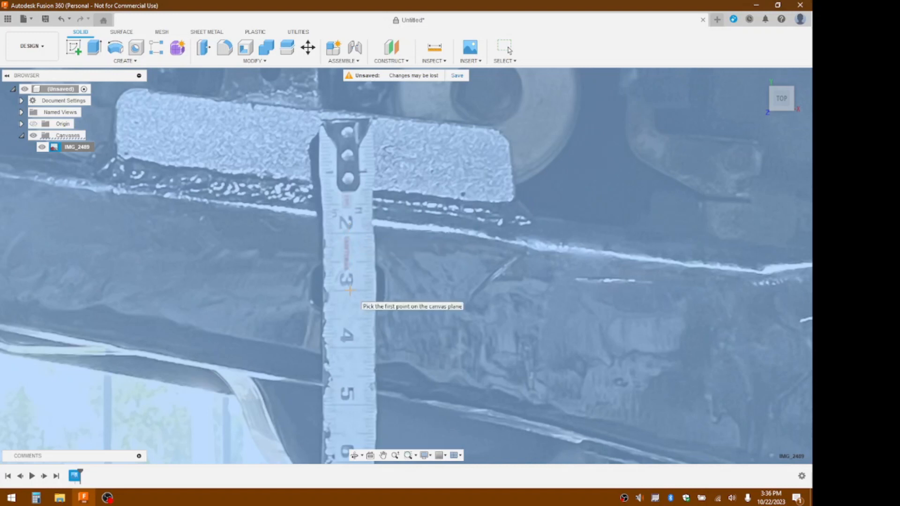
scroll(345, 229, "up", 4)
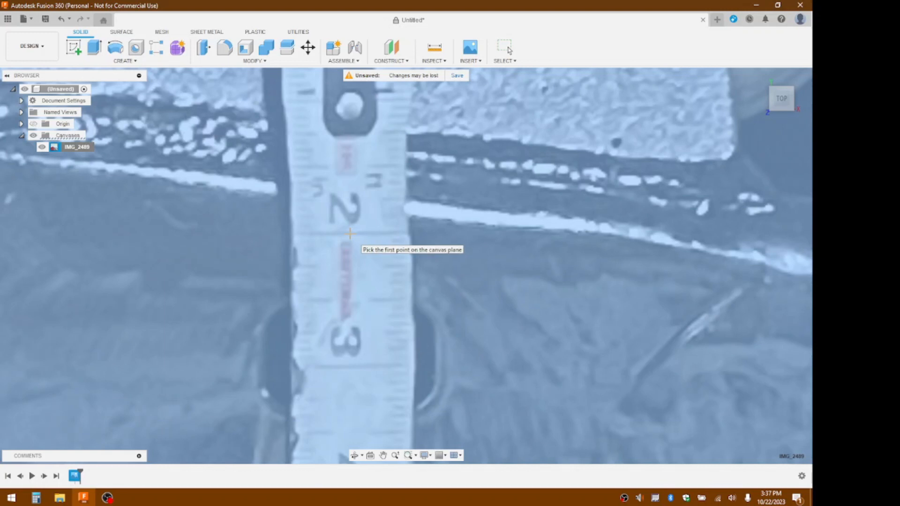
left_click(350, 233)
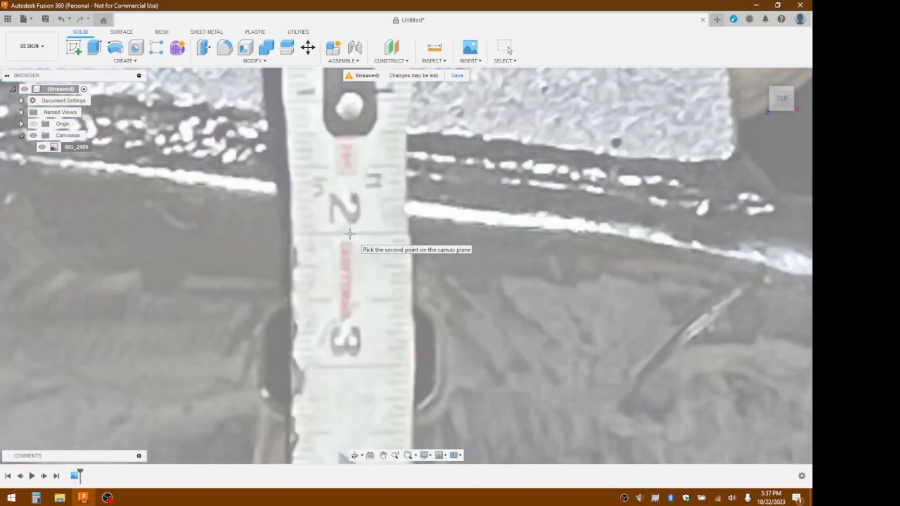
left_click(349, 367)
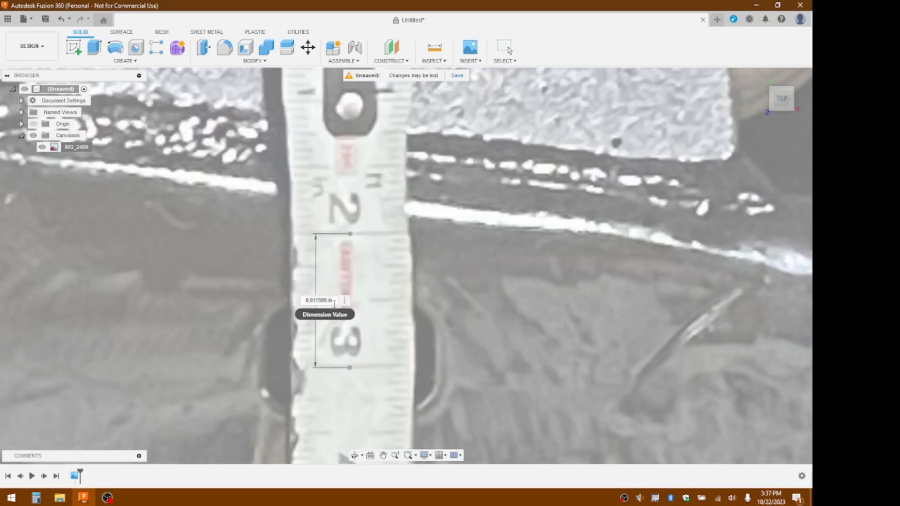
Step: Set the calibration distance between the two picked tape marks to 1 in
key("BackSpace")
key("BackSpace")
key("BackSpace")
key("BackSpace")
key("BackSpace")
key("BackSpace")
key("BackSpace")
key("BackSpace")
key("BackSpace")
key("BackSpace")
key("BackSpace")
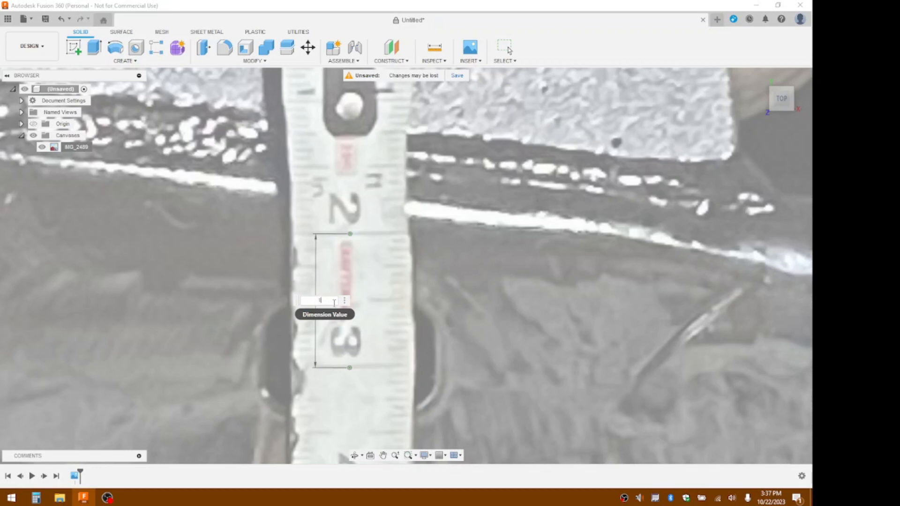
key("Return")
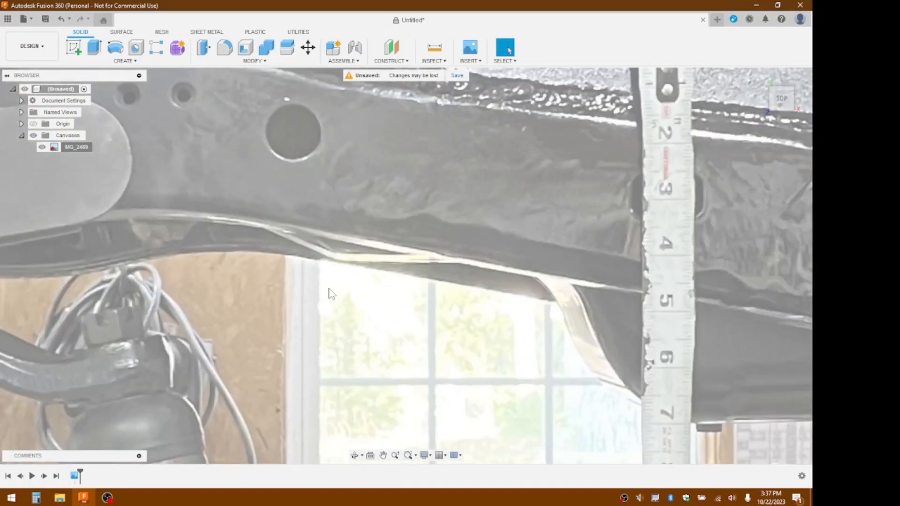
Step: Start a new sketch on the XY plane over the calibrated canvas
scroll(330, 294, "down", 8)
scroll(330, 290, "up", 1)
middle_click_drag(331, 289, 381, 282)
left_click_drag(427, 288, 448, 288)
key("Escape")
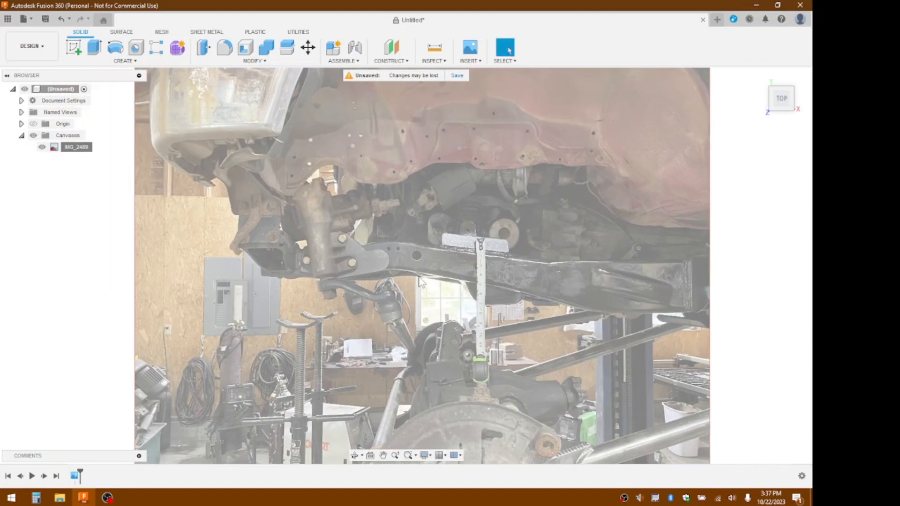
middle_click_drag(514, 273, 434, 266)
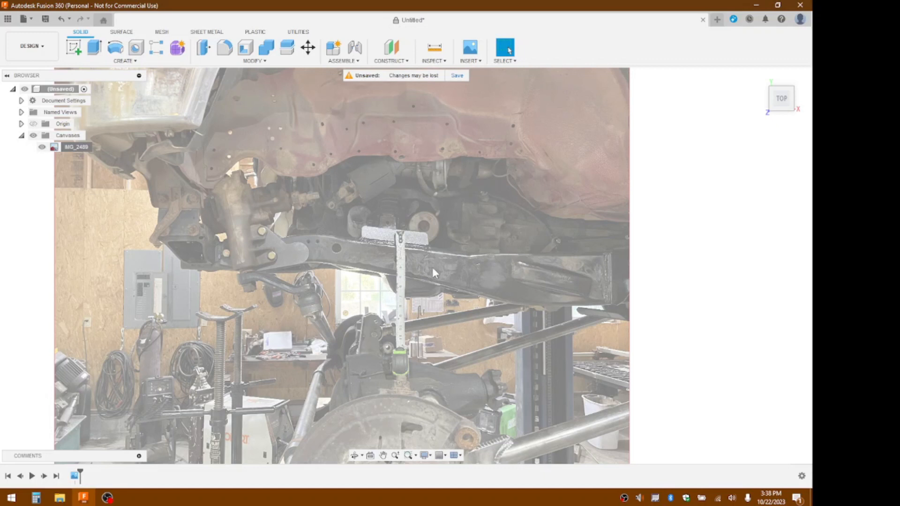
left_click(78, 51)
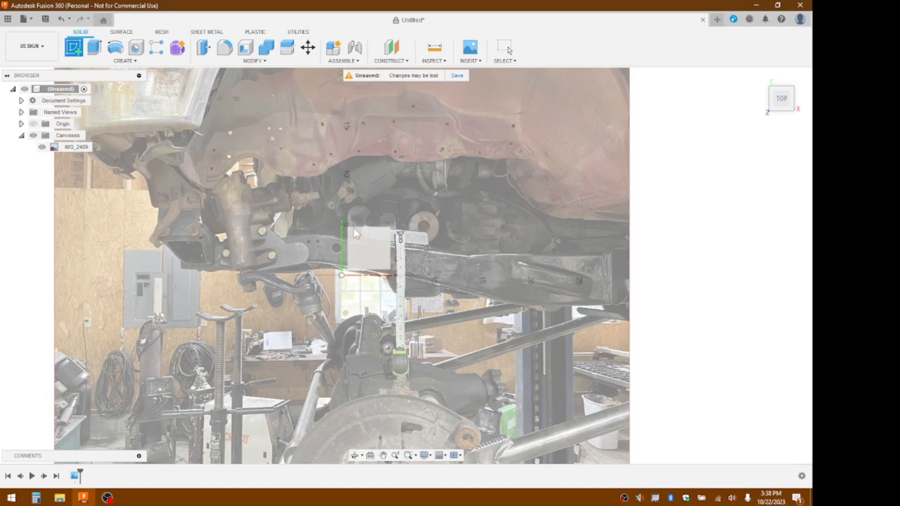
left_click(364, 249)
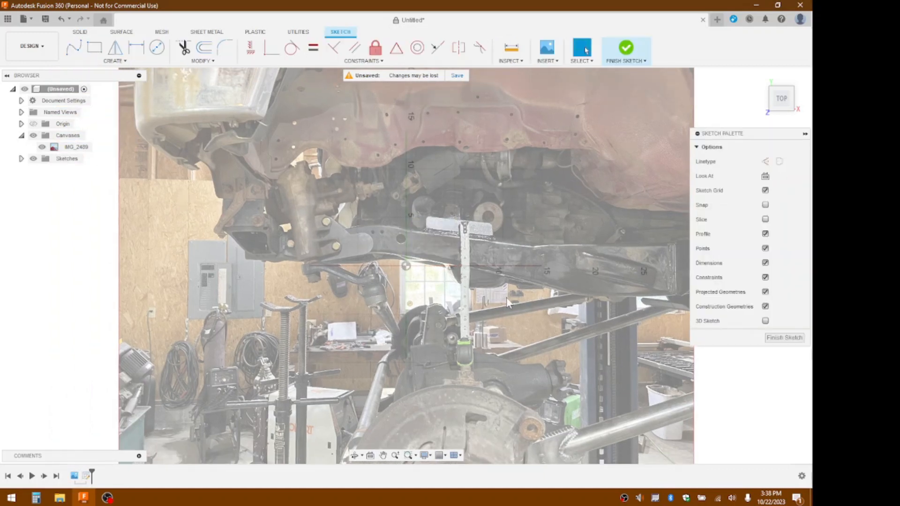
key("l")
left_click(437, 248)
left_click(564, 258)
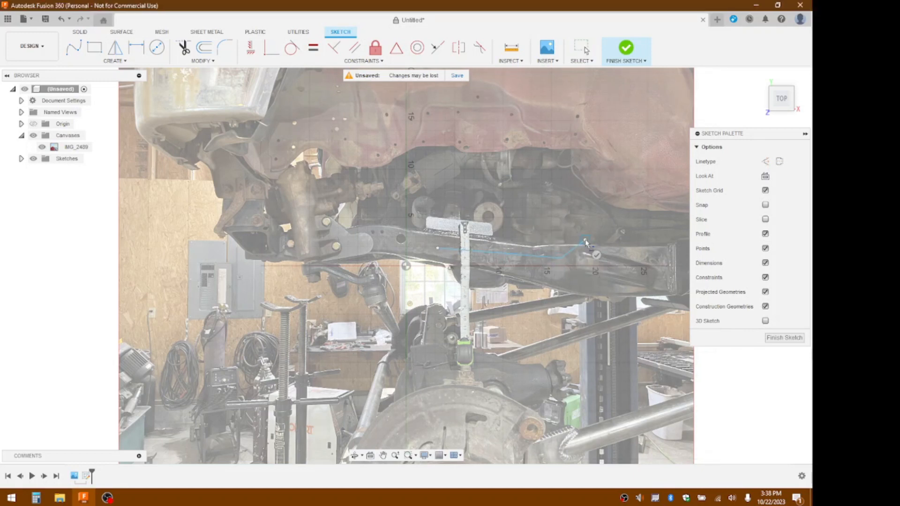
key("Escape")
left_click(62, 20)
left_click(62, 20)
Step: Trace the frame rail's upper edge with a horizontal line from its right end and a connected sloping line past the tape measure
key("l")
left_click(653, 247)
left_click(539, 247)
left_click(408, 230)
Step: Draw a three-point arc from the end of the upper line along the rail's curved top edge to the bolted gusset plate
key("a")
left_click(408, 230)
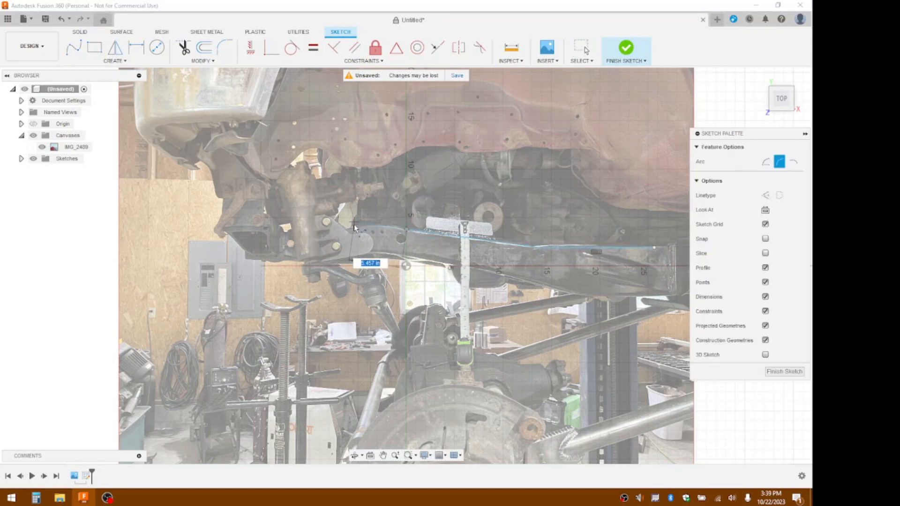
scroll(351, 228, "up", 3)
left_click(350, 228)
left_click(404, 221)
key("Escape")
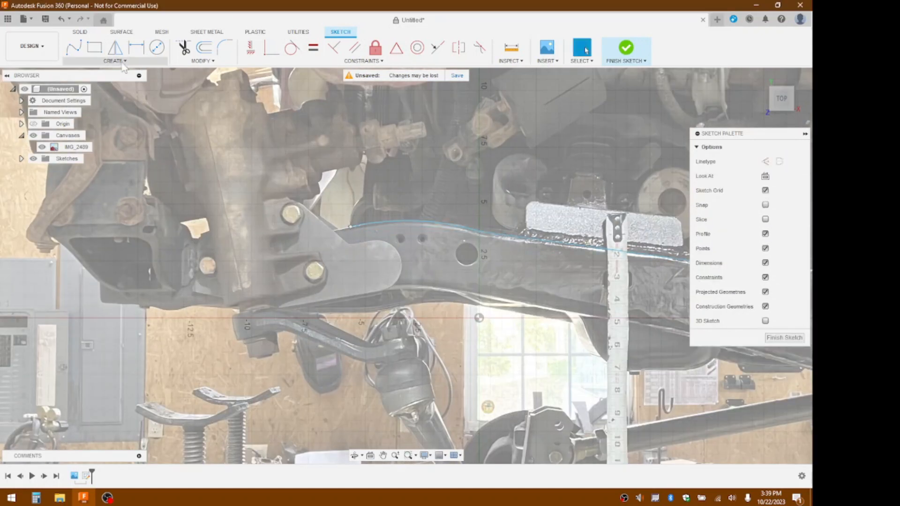
Step: Trace the frame rail's lower edge with connected lines, starting horizontally at its right end and continuing past the tape measure
middle_click_drag(724, 396, 351, 270)
scroll(355, 272, "down", 3)
key("l")
left_click(587, 263)
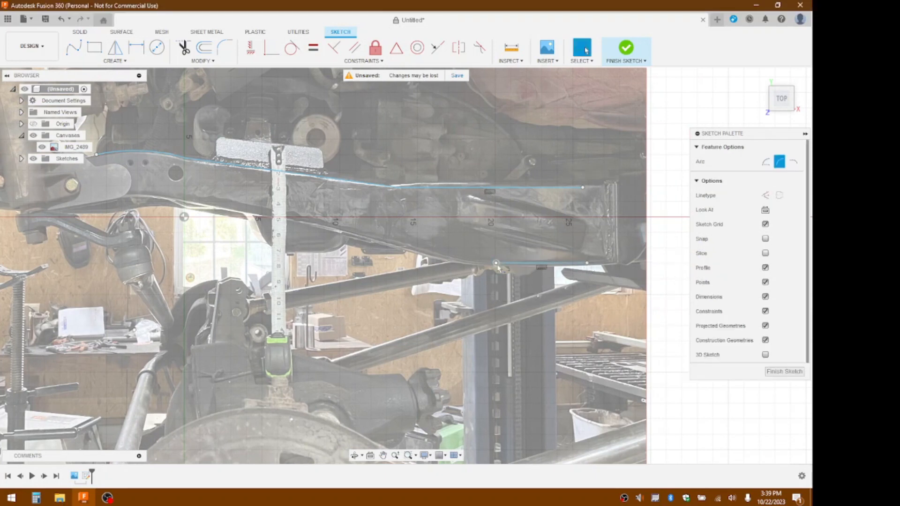
left_click(452, 257)
left_click(284, 218)
left_click(196, 203)
Step: Draw a three-point arc continuing the rail's lower edge toward the bolted gusset plate
key("a")
left_click(196, 204)
left_click(141, 195)
scroll(164, 197, "up", 4)
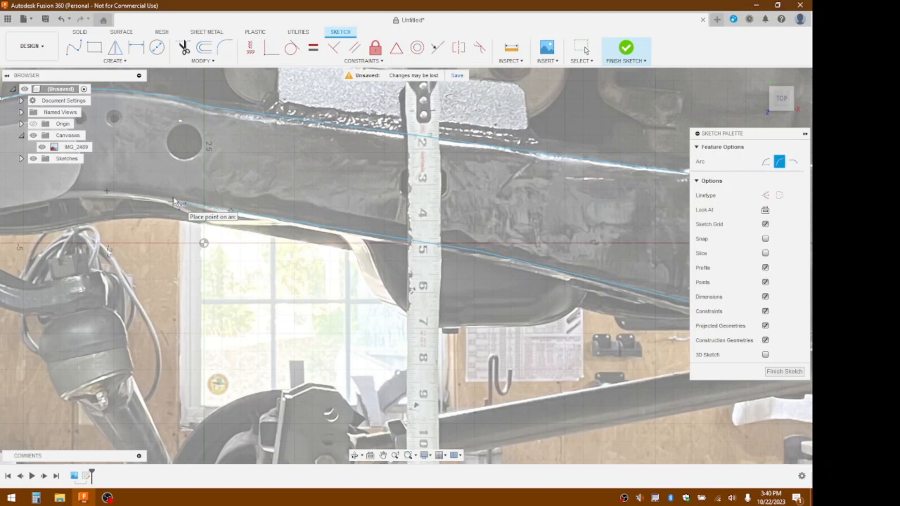
left_click(167, 200)
key("Escape")
Step: Draw a circle matching the rounded end of the bolted gusset plate
scroll(166, 201, "down", 4)
middle_click_drag(166, 201, 245, 196)
left_click(112, 62)
mouse_move(104, 90)
left_click(172, 89)
left_click(192, 174)
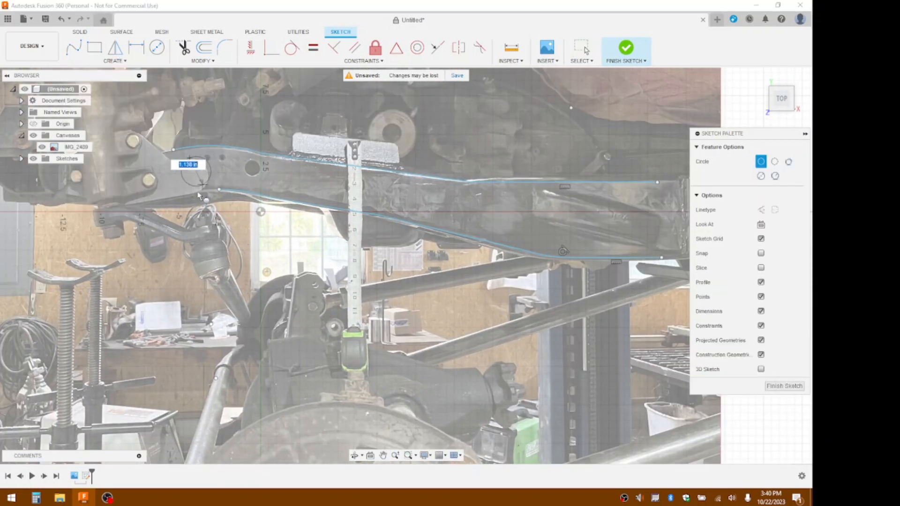
left_click(193, 192)
key("Escape")
Step: Offset the gusset-end circle outward by 0.25 in
scroll(179, 151, "up", 2)
left_click(202, 48)
left_click(216, 177)
type(".25")
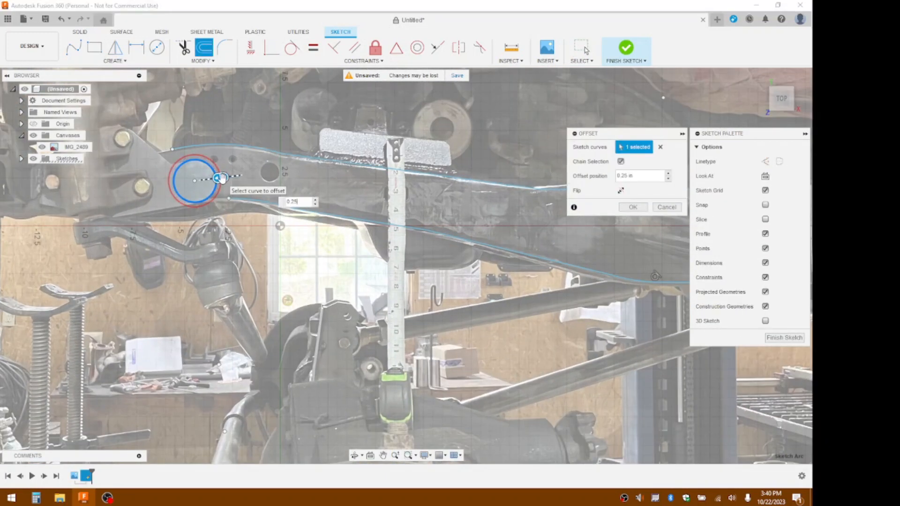
key("Return")
Step: Draw a three-point arc from the lower edge's end to the outer offset circle
scroll(242, 226, "up", 2)
left_click(113, 61)
mouse_move(104, 100)
left_click(172, 100)
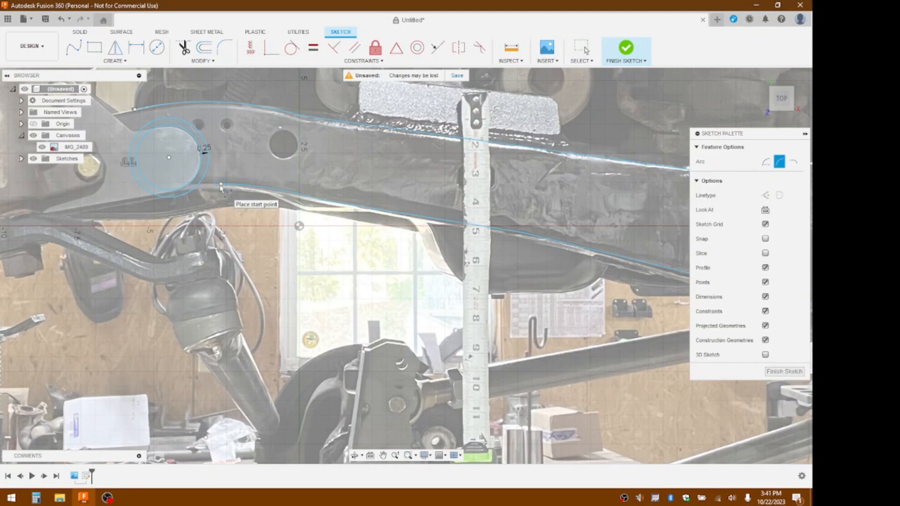
left_click(221, 185)
scroll(221, 186, "up", 2)
left_click(191, 183)
left_click(205, 182)
Step: Draw a three-point arc curving down from the upper edge's end toward the offset circle at the rail's tip
scroll(239, 157, "down", 3)
middle_click_drag(249, 145, 265, 201)
left_click(157, 161)
left_click(163, 179)
scroll(157, 166, "up", 3)
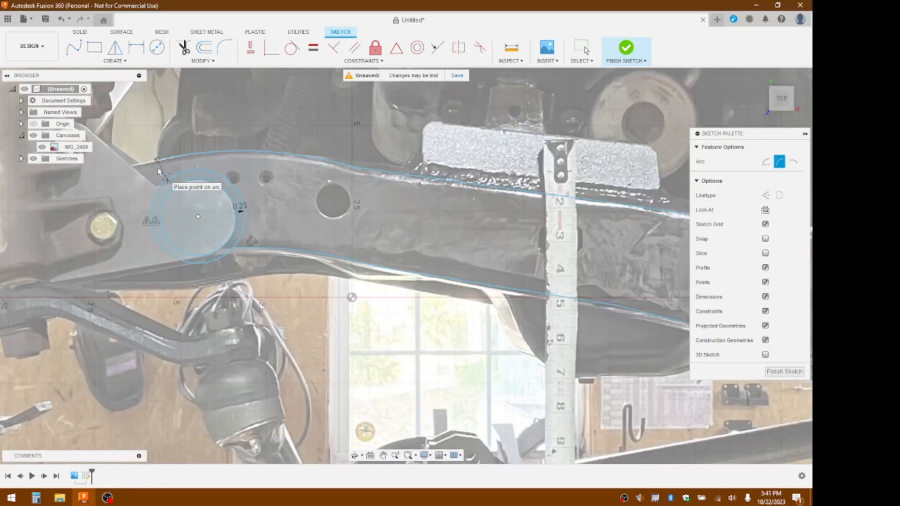
left_click(152, 174)
Step: Trim the surplus portions of the two circles over the gusset plate
scroll(203, 172, "up", 2)
key("t")
left_click(135, 246)
left_click(147, 243)
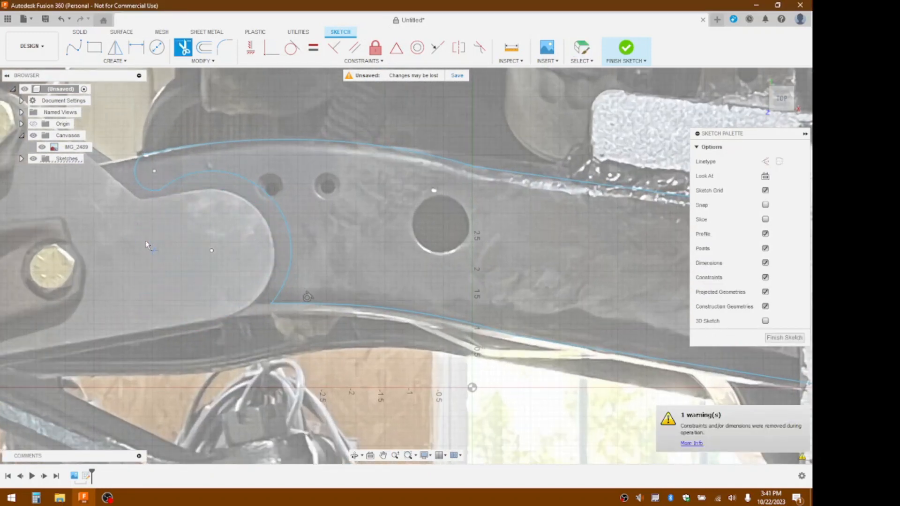
Step: Draw a line from the tip arc to the top of the offset circle and trim the leftover arc beneath it
scroll(179, 274, "down", 2)
key("Escape")
key("l")
left_click(162, 202)
left_click(227, 190)
key("Escape")
key("t")
left_click(200, 186)
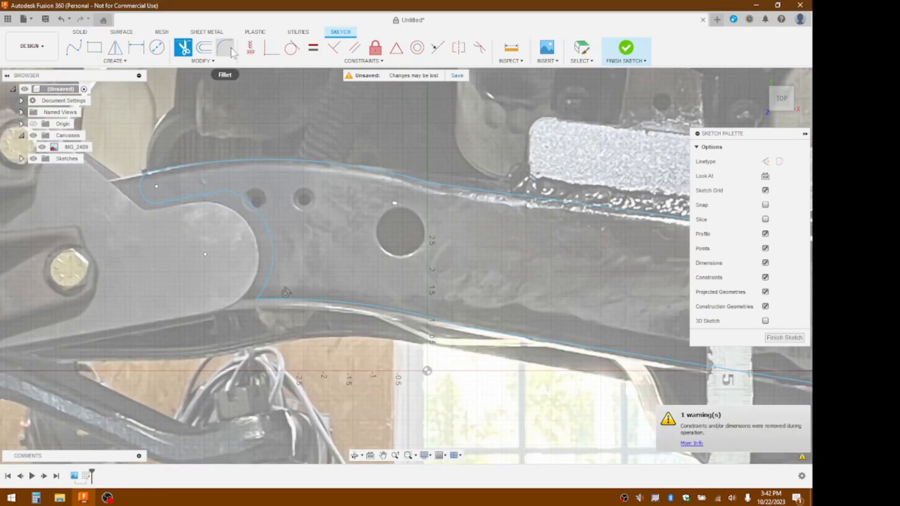
Step: Try to fillet the corner between the straight line and the offset circle's arc
left_click(225, 47)
left_click(227, 191)
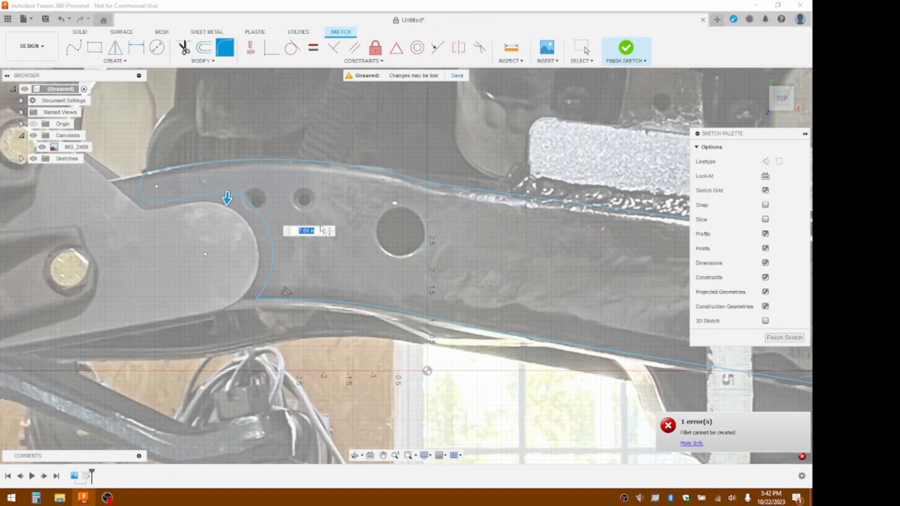
key("Escape")
scroll(226, 203, "down", 2)
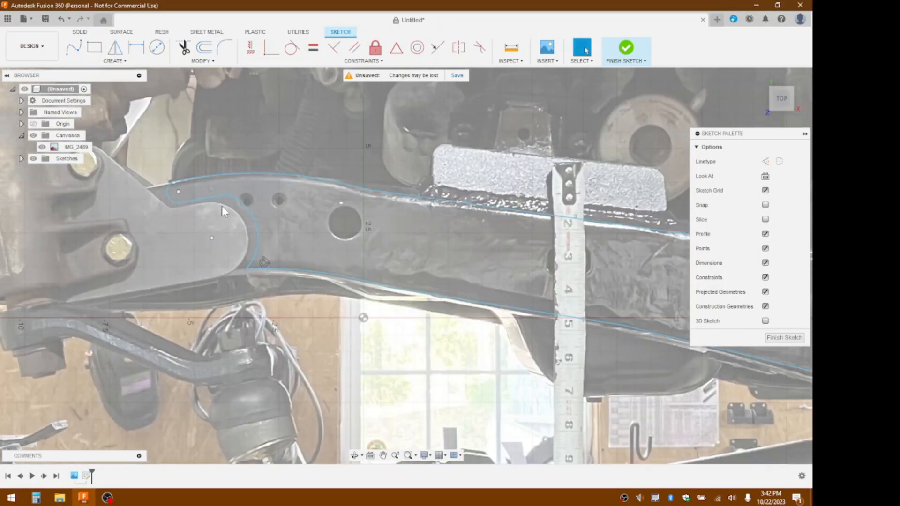
Step: Undo the line, the trims and the connecting arcs around the gusset plate to restore the two full circles
left_click(61, 19)
left_click(61, 19)
left_click(61, 19)
left_click(61, 19)
Step: Set the offset between the two gusset-end circles to 0.125 in
scroll(252, 234, "up", 4)
double_click(251, 238)
type("0.125")
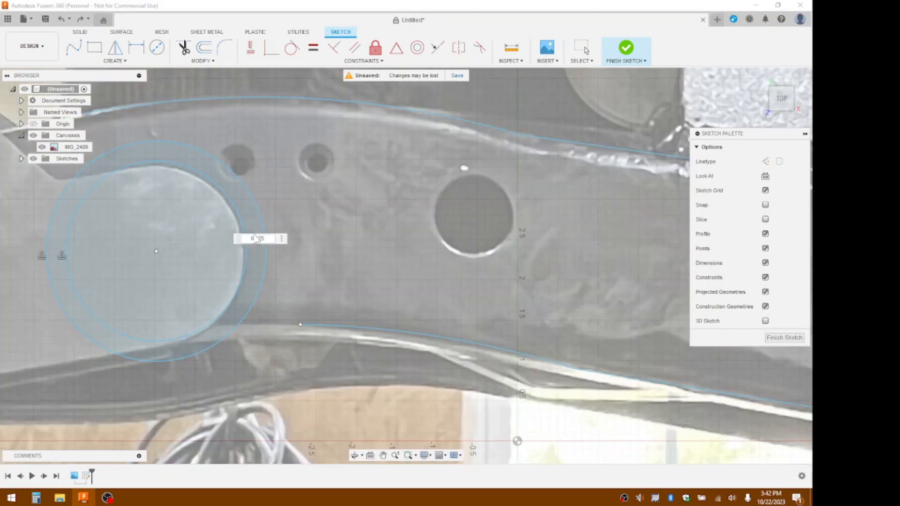
key("Return")
Step: Draw a three-point arc joining the lower edge's end to the outer gusset-end circle
scroll(327, 319, "down", 3)
left_click(309, 323)
left_click(256, 324)
left_click(283, 322)
key("Escape")
Step: Draw two lines from the tops of the gusset-end circles along the gusset's straight upper edge
key("l")
left_click(201, 205)
left_click(129, 214)
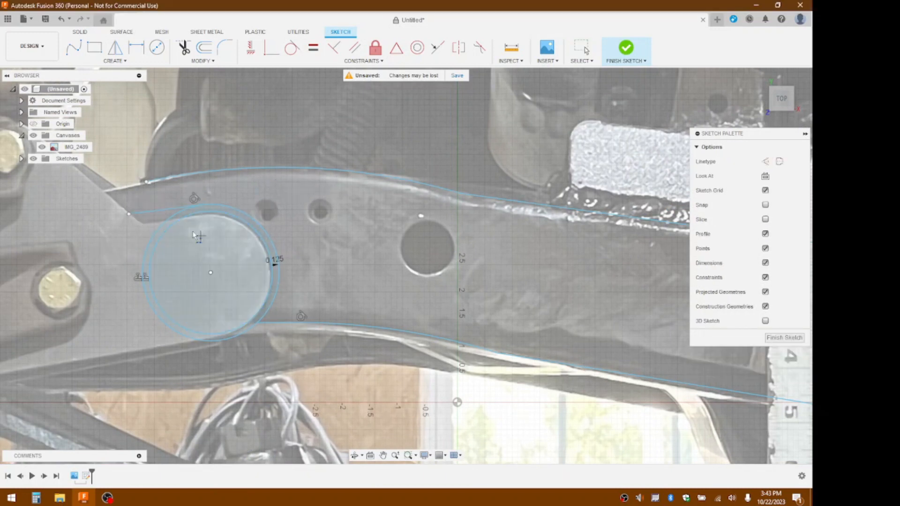
scroll(192, 230, "up", 4)
left_click(194, 206)
left_click(105, 218)
key("Escape")
Step: Try a parallel constraint on the two gusset-edge lines and undo it together with the lines
left_click(354, 47)
left_click(145, 190)
left_click(133, 214)
left_click(61, 19)
double_click(62, 19)
Step: Draw one line from the inner circle along the gusset's straight upper edge and another above it from the outer circle
key("l")
left_click(218, 200)
left_click(102, 219)
key("Escape")
key("l")
left_click(218, 182)
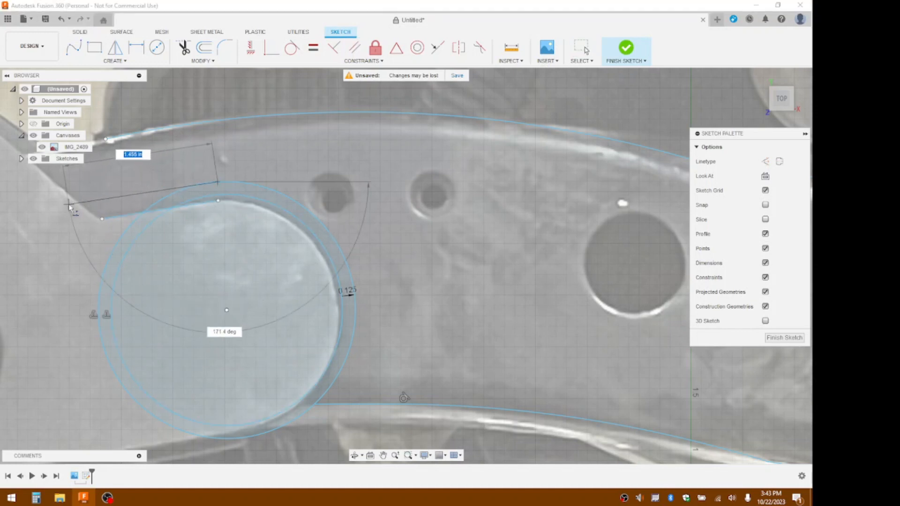
left_click(68, 205)
key("Escape")
Step: Constrain the two lines along the gusset's upper edge parallel to each other
left_click(355, 48)
left_click(143, 193)
left_click(155, 210)
key("Escape")
Step: Draw a small circle at the rail's tip, bridging the upper edge's end and the upper parallel line
scroll(362, 170, "down", 3)
left_click(115, 61)
mouse_move(82, 96)
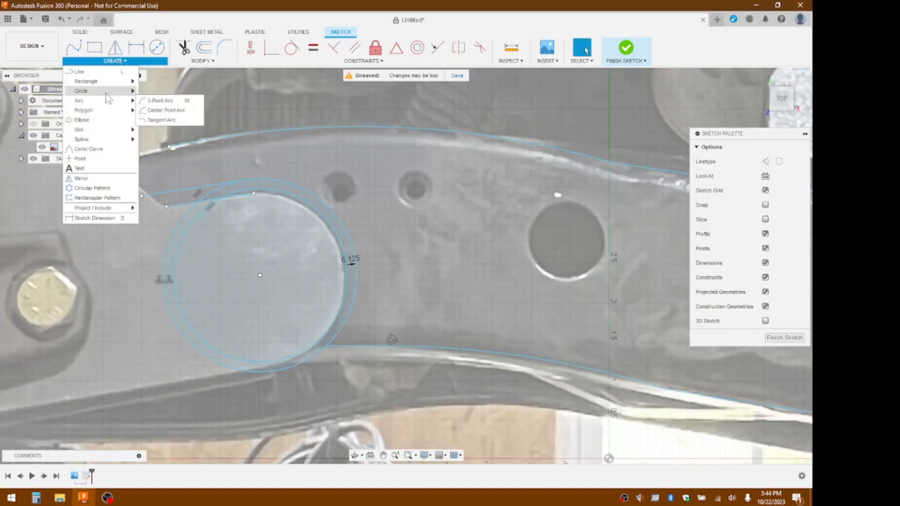
left_click(157, 106)
Step: Trim the circles and surplus line segments around the gusset plate to leave one continuous rail outline
left_click(184, 48)
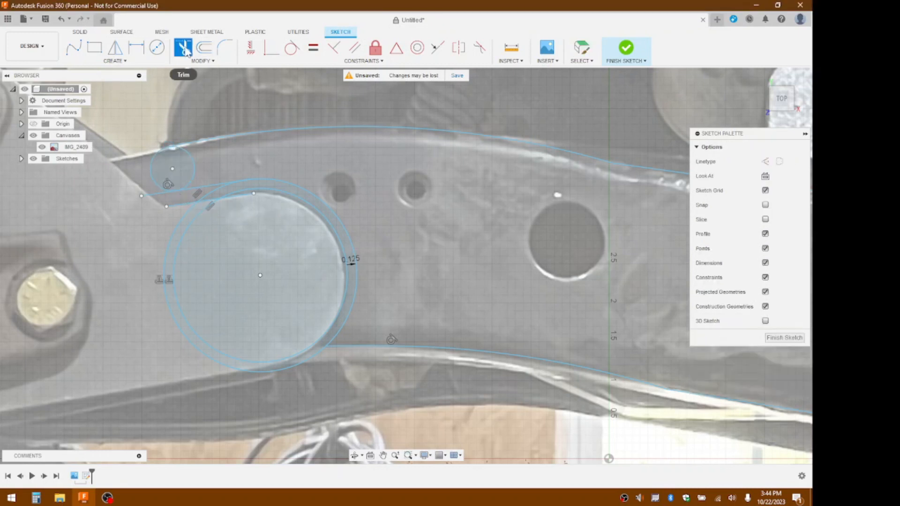
left_click(193, 176)
left_click(152, 195)
left_click(181, 204)
left_click(176, 229)
left_click(209, 193)
left_click(219, 198)
left_click(226, 199)
scroll(351, 243, "down", 4)
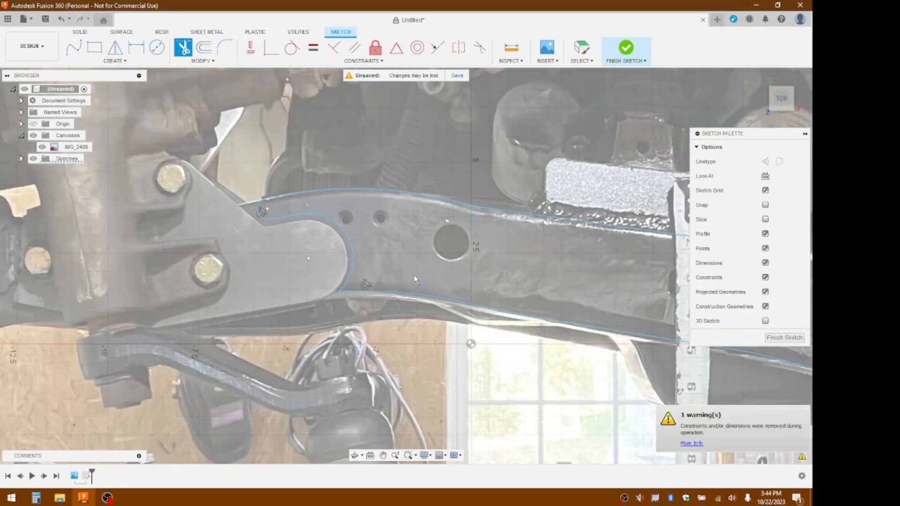
Step: Fillet the corner between the gusset clearance arc and the rail's lower edge with a 0.25 in radius
key("Escape")
left_click(225, 47)
left_click(347, 283)
left_click(357, 291)
type(".25")
key("Return")
Step: Remove the rail's horizontal upper line and redraw it as a horizontal line along the visible top edge
scroll(425, 260, "down", 3)
middle_click_drag(656, 276, 404, 251)
left_click(184, 48)
left_click(471, 246)
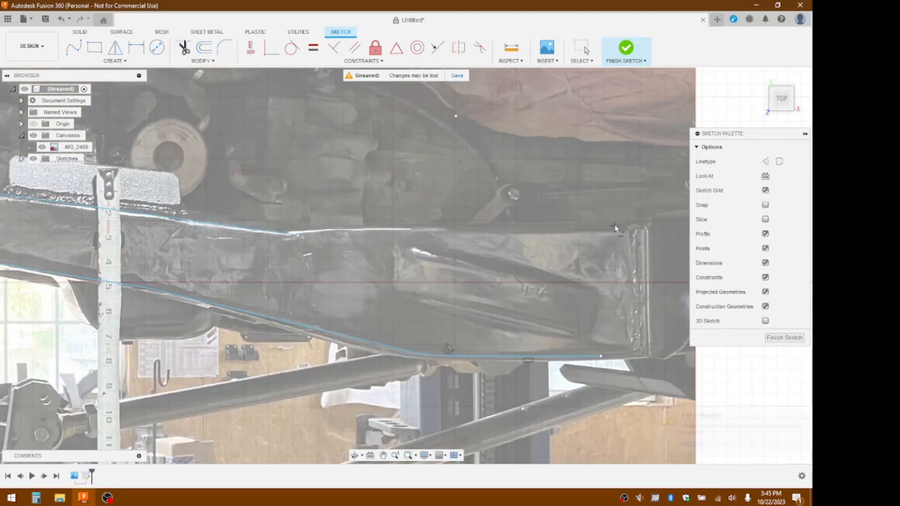
key("Escape")
left_click(323, 229)
left_click(593, 230)
key("Escape")
Step: Extend the horizontal upper line to the sloping upper line with a second line, and trim the overlapping end
key("l")
left_click(323, 229)
left_click(260, 230)
key("Escape")
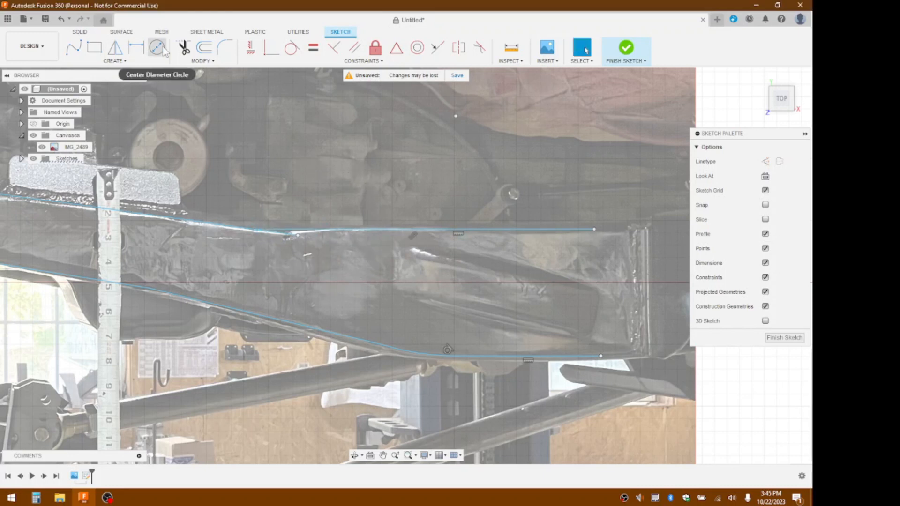
left_click(184, 48)
left_click(286, 234)
Step: Trace the outline of the elongated recess near the rail's right end with connected three-point arcs
key("a")
left_click(600, 287)
left_click(403, 242)
left_click(439, 244)
left_click(589, 344)
left_click(403, 242)
left_click(387, 282)
Step: Close the rail's right end with a three-point arc between the lower and upper edges
left_click(602, 355)
left_click(595, 229)
left_click(623, 291)
key("Escape")
Step: Fillet the upper and lower corners at the rail's right end with 1.00 in radii
left_click(226, 47)
left_click(595, 229)
key("Return")
left_click(225, 47)
left_click(601, 355)
key("Return")
Step: Fillet the corner where the sloping and horizontal parts of the rail's upper edge meet
left_click(226, 47)
left_click(254, 229)
key("Return")
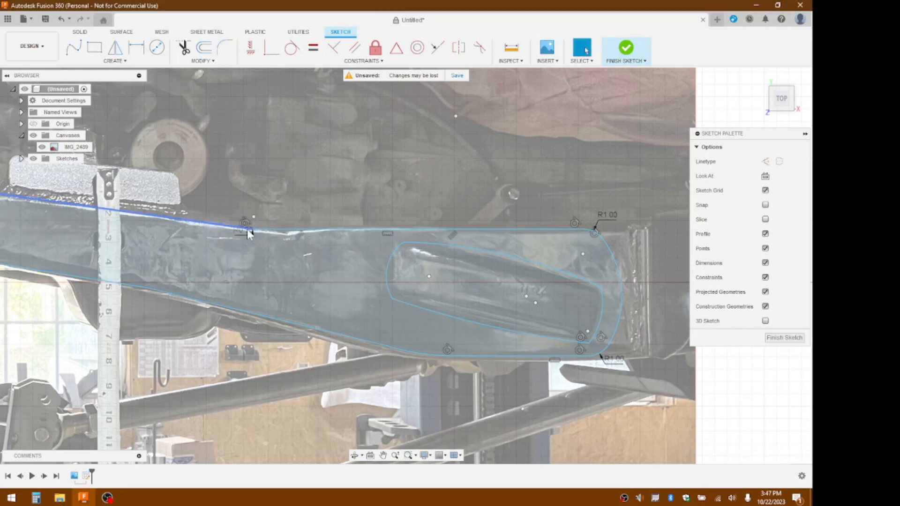
Step: Examine the traced outline along the rail and select the profile around the recess to check that it is closed
scroll(247, 228, "down", 3)
middle_click_drag(234, 293, 379, 352)
scroll(379, 352, "up", 3)
left_click(217, 45)
key("Escape")
scroll(192, 139, "up", 2)
scroll(255, 167, "down", 4)
middle_click_drag(482, 165, 549, 165)
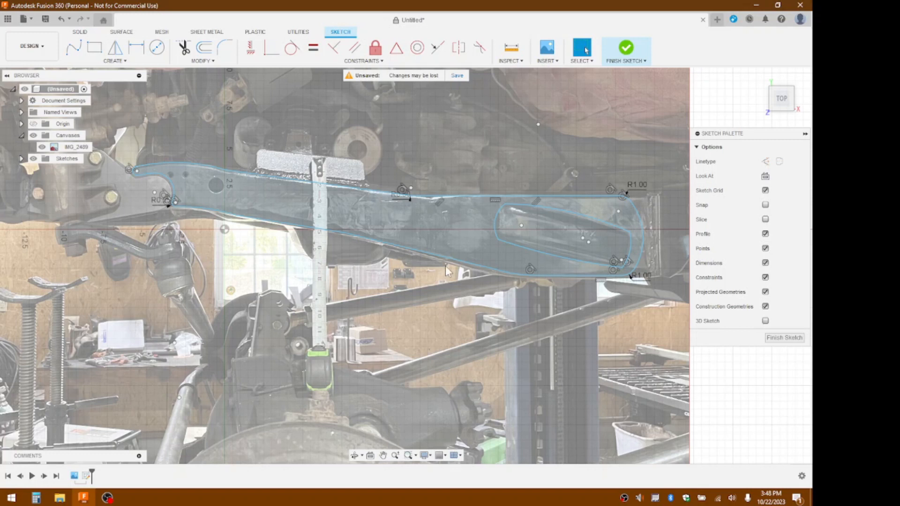
left_click(503, 260)
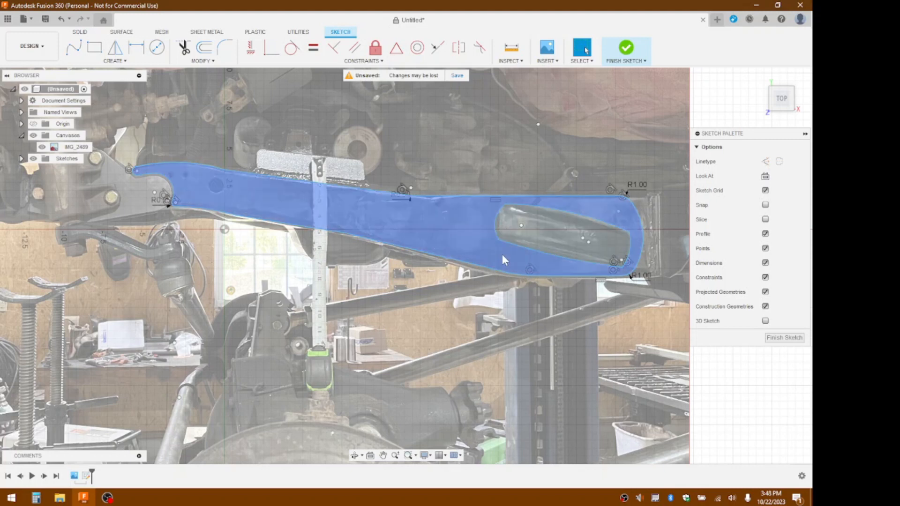
left_click(496, 230)
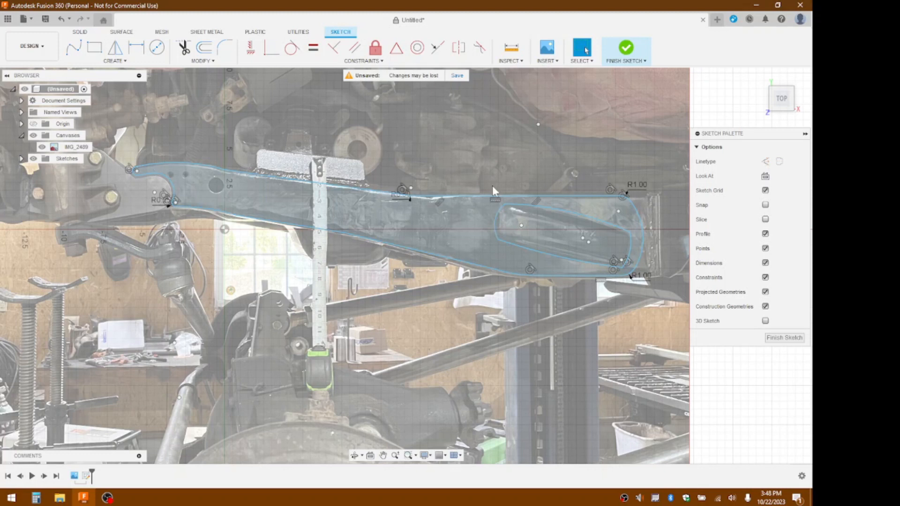
left_click(569, 207)
left_click(566, 272)
left_click(504, 267)
left_click(189, 195)
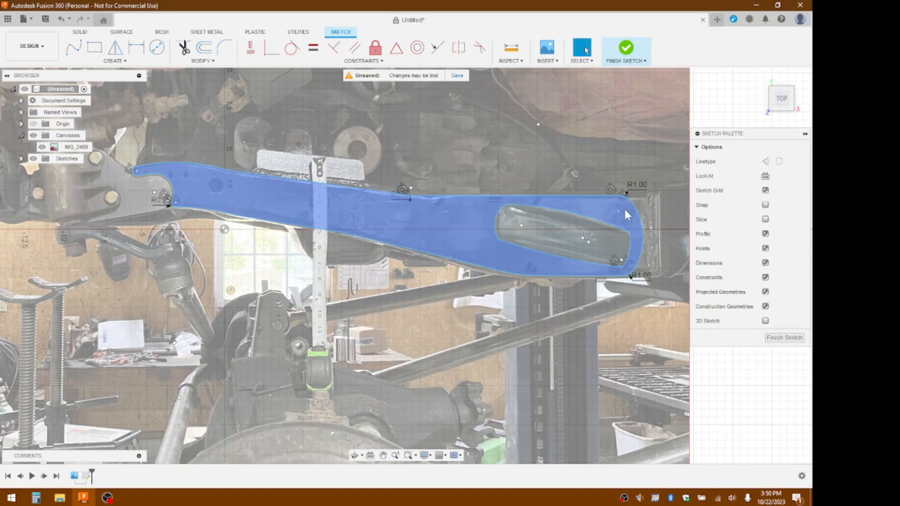
Step: Finish the sketch and extrude the rail profile around the recess 0.25 in as a new component
left_click(780, 338)
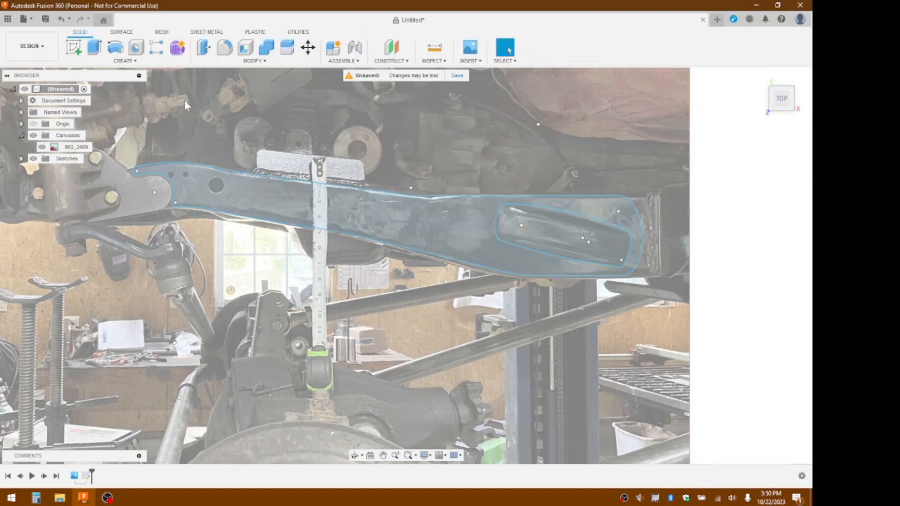
key("e")
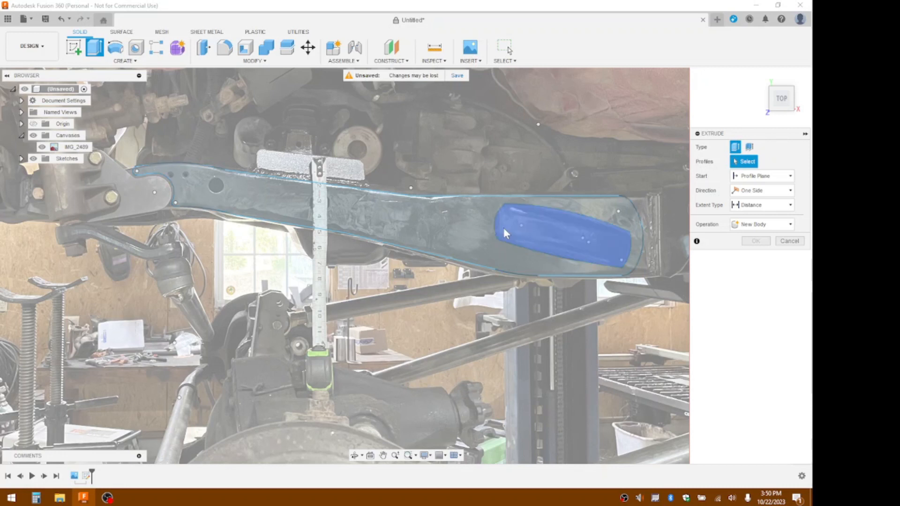
left_click(440, 229)
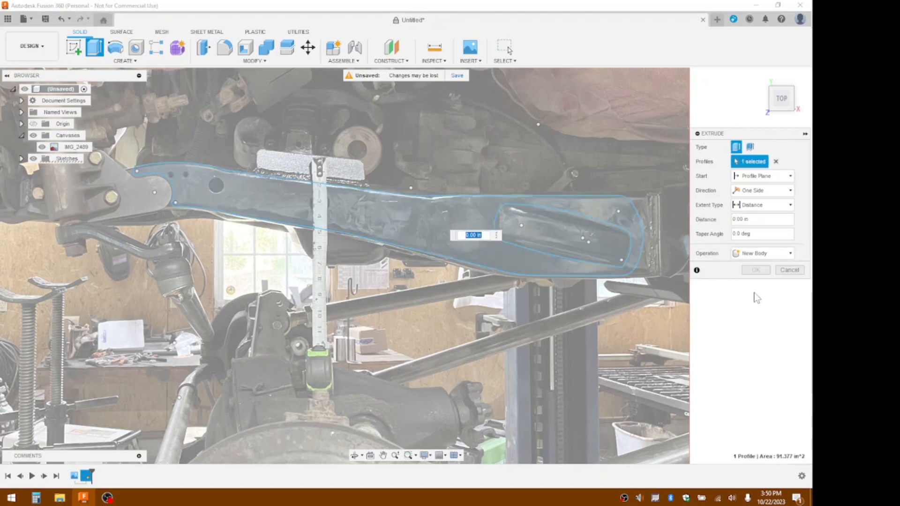
left_click(765, 235)
left_click(764, 254)
left_click(760, 304)
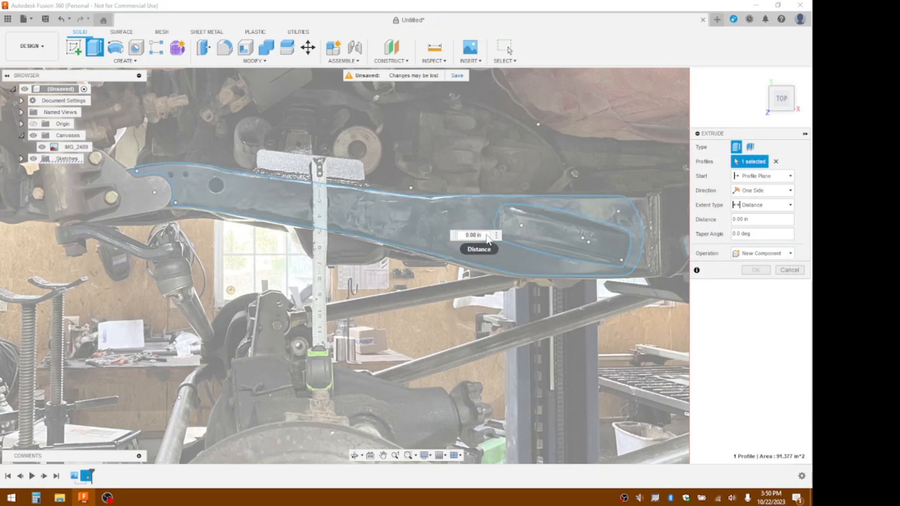
type("0")
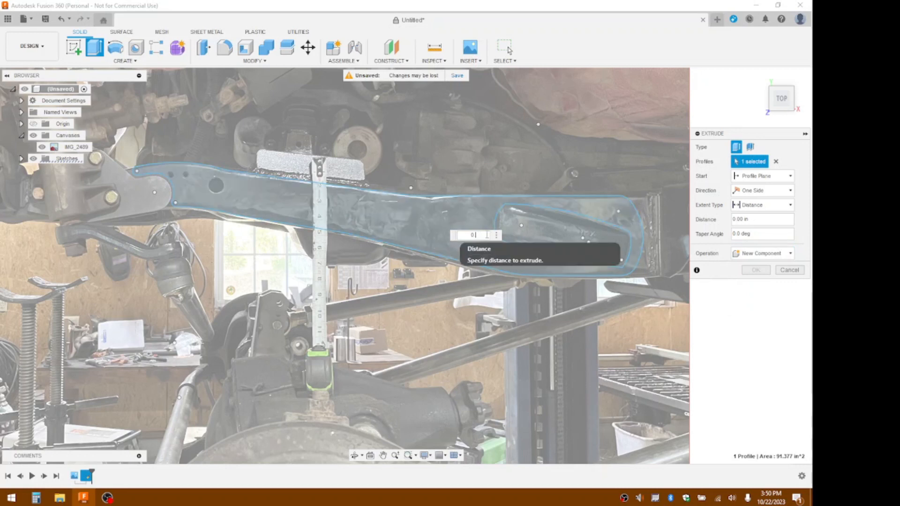
type(".25")
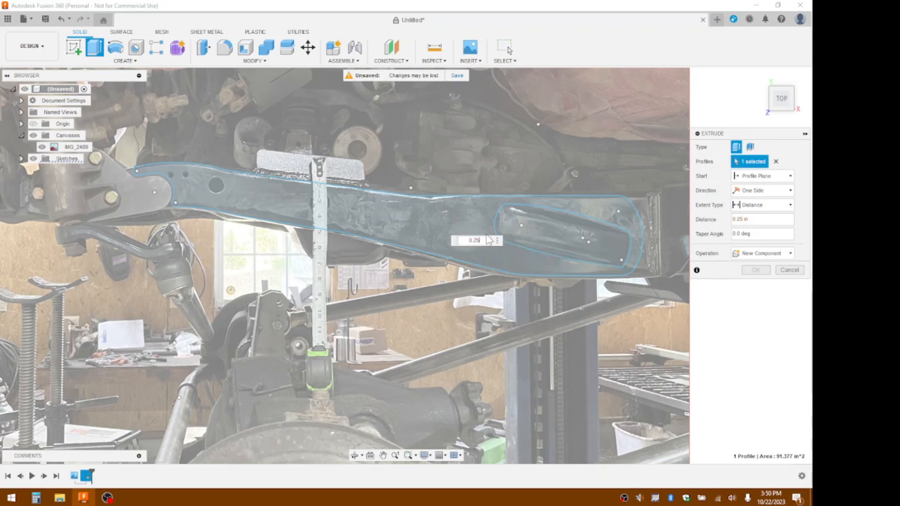
key("Return")
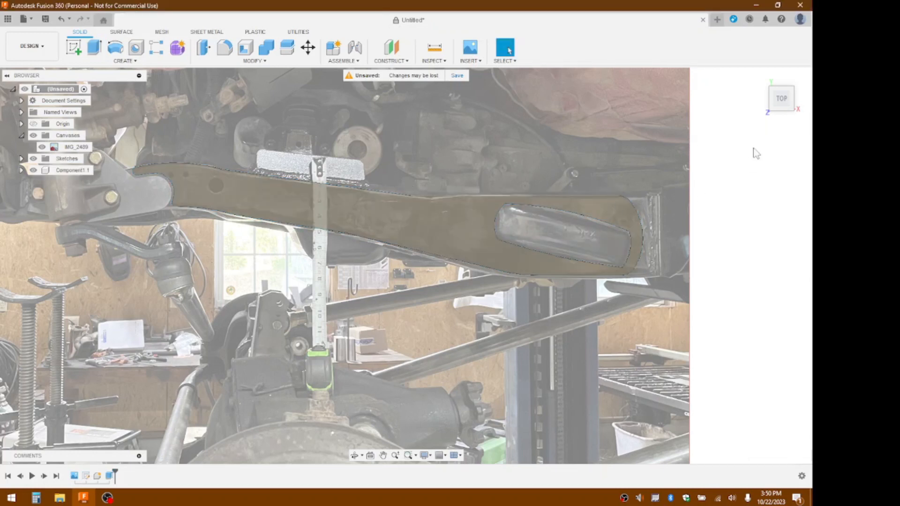
Step: Inspect the extruded plate in 3D and from the top against the frame rail in the photo
mouse_move(774, 91)
left_mouse_down()
mouse_move(787, 56)
mouse_move(784, 110)
left_mouse_up()
left_click(781, 107)
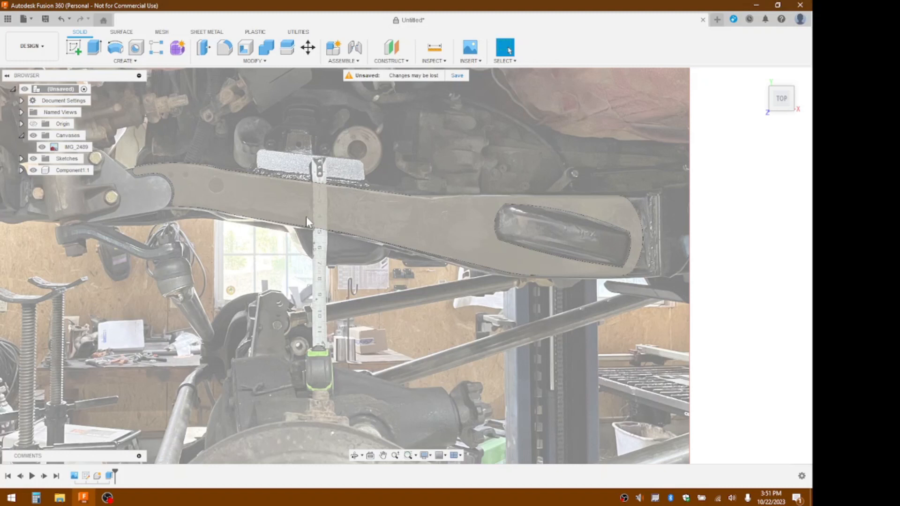
left_click(306, 216)
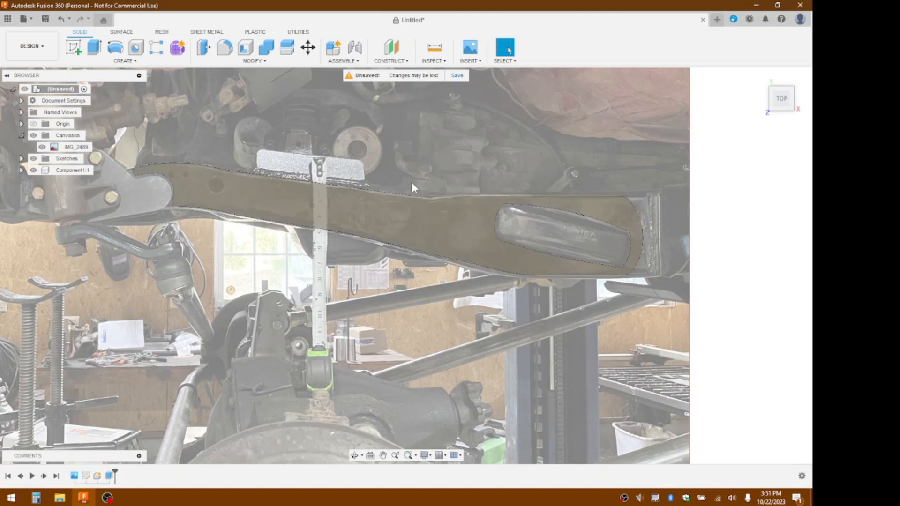
scroll(411, 173, "up", 3)
scroll(412, 172, "down", 4)
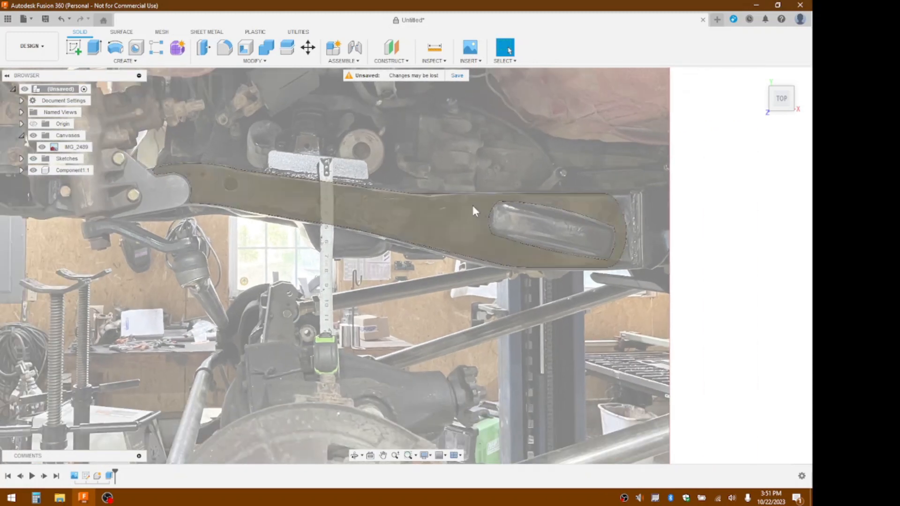